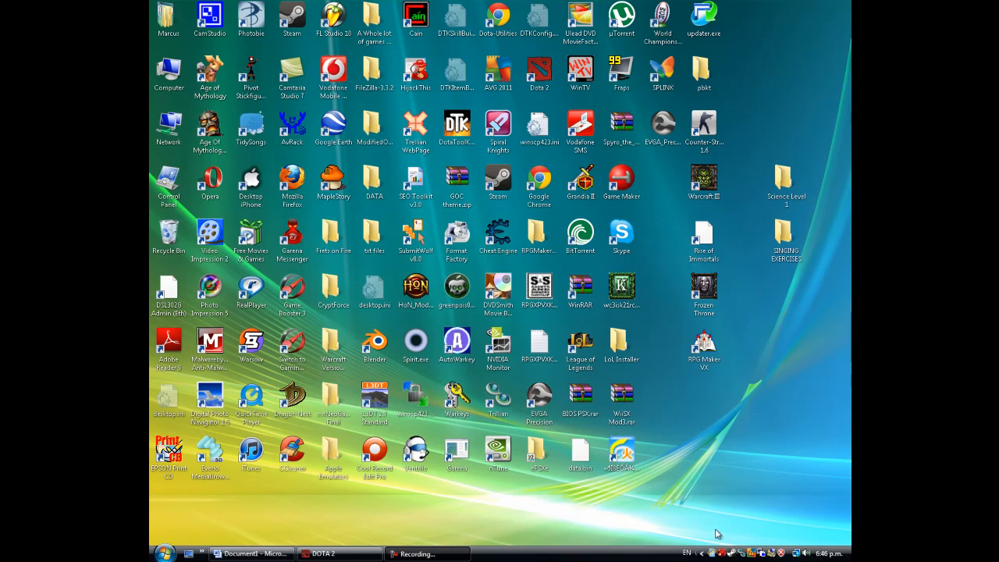
Step: Launch Steam and bring up Dota 2's Properties from the library context menu
{"action": "double_click", "coordinate": [738, 554]}
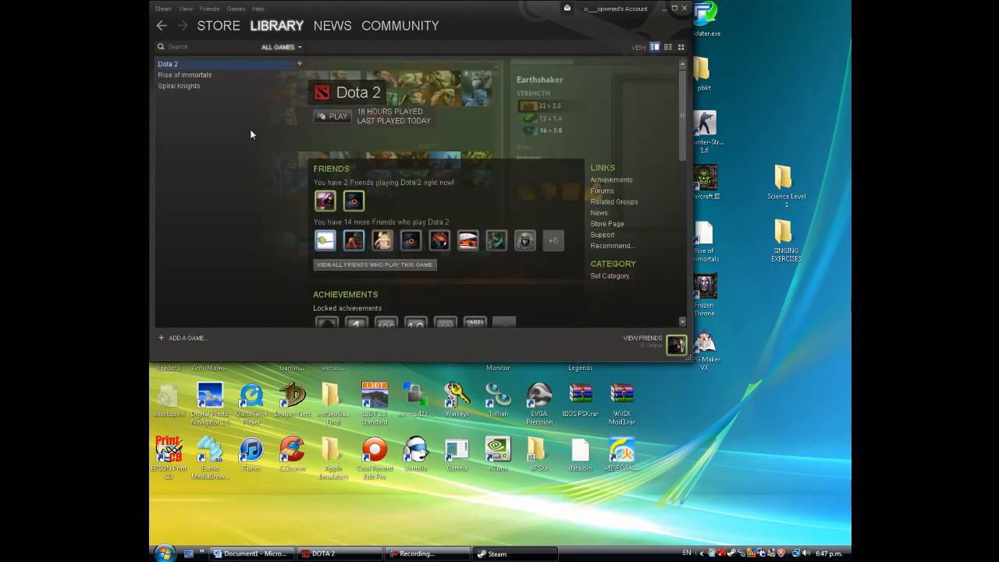
{"action": "right_click", "coordinate": [181, 67]}
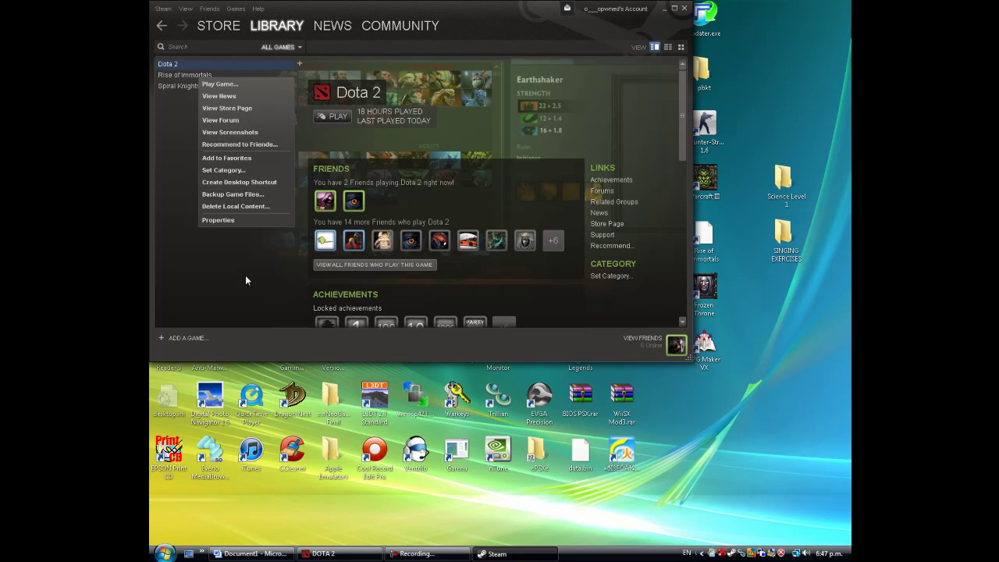
{"action": "left_click", "coordinate": [220, 220]}
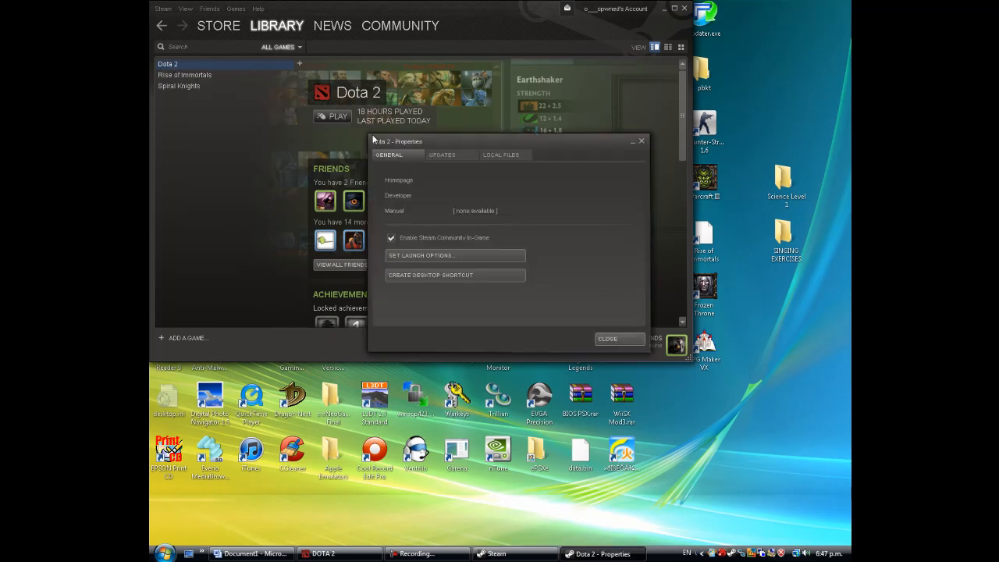
Step: Enter Dota 2's launch options field with the caret at the start, ready to add -console before -novid
{"action": "left_click", "coordinate": [414, 258]}
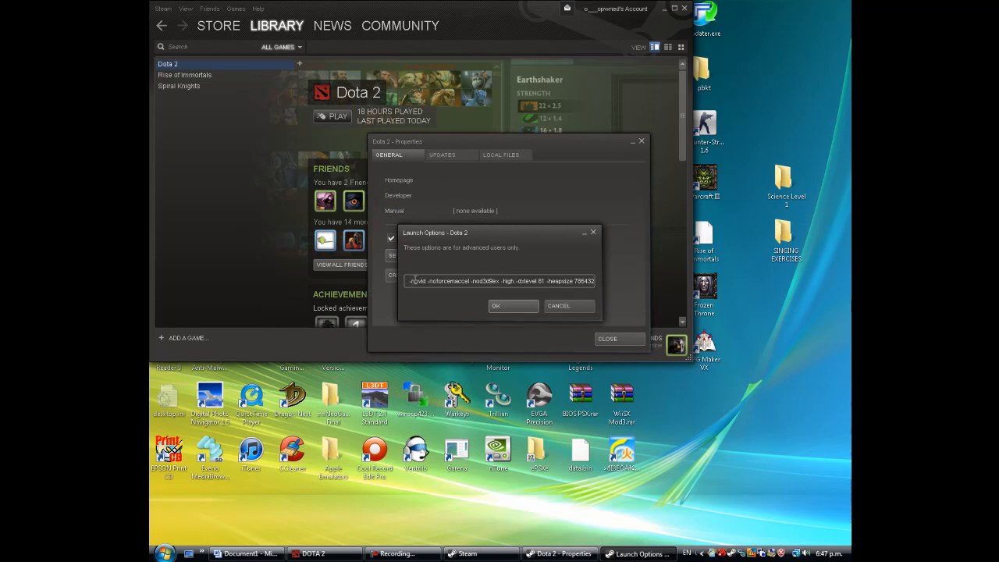
{"action": "left_click", "coordinate": [414, 280]}
{"action": "key", "text": "Home"}
{"action": "type", "text": "-console"}
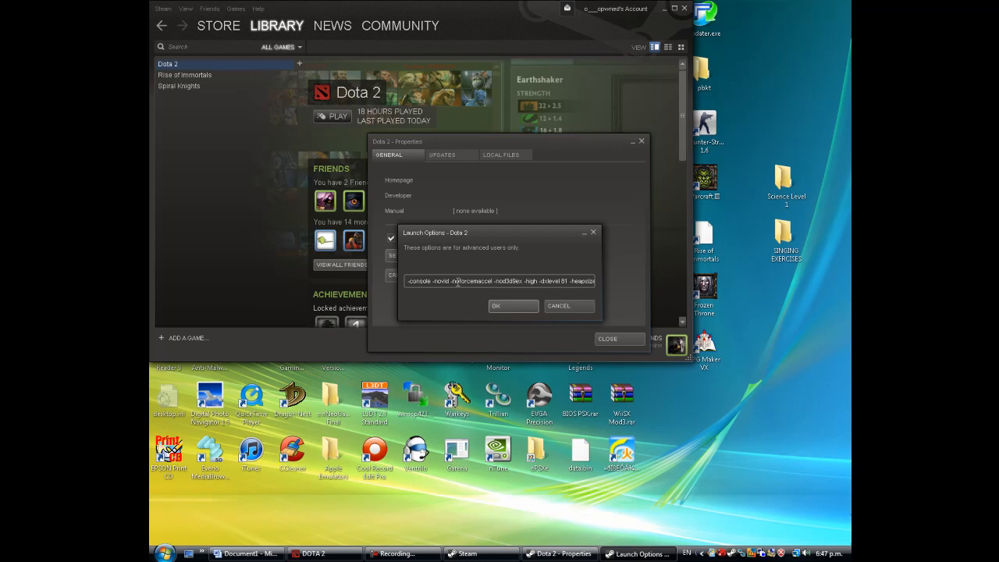
{"action": "left_click_drag", "start_coordinate": [569, 281], "coordinate": [613, 284]}
Step: Review the -heapsize 786432 and dxlevel 81 parameters, then confirm the launch options with OK
{"action": "left_click", "coordinate": [567, 282]}
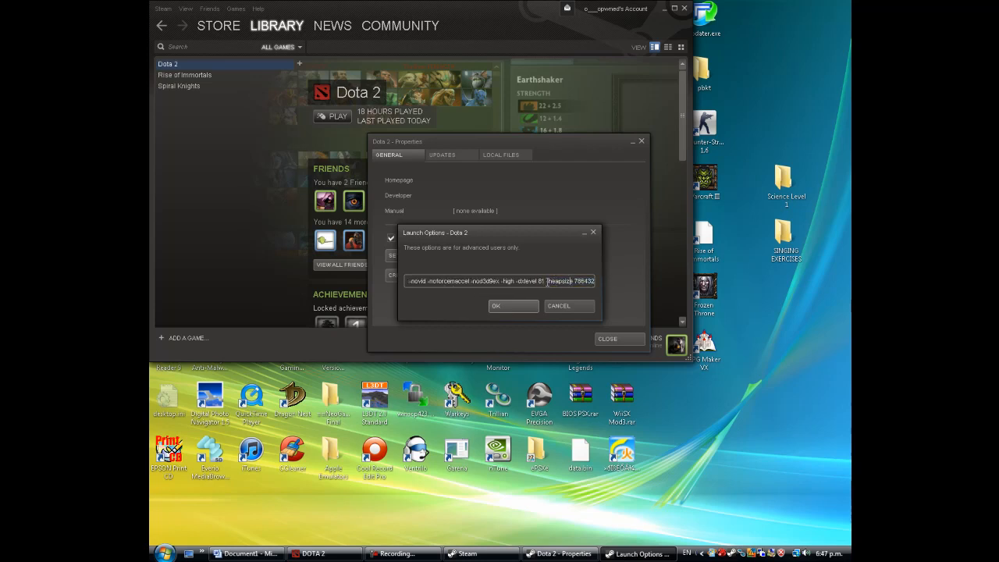
{"action": "left_click_drag", "start_coordinate": [561, 284], "coordinate": [605, 284]}
{"action": "left_click", "coordinate": [600, 283]}
{"action": "left_click", "coordinate": [575, 281]}
{"action": "left_click", "coordinate": [533, 282]}
{"action": "left_click_drag", "start_coordinate": [546, 281], "coordinate": [603, 281]}
{"action": "left_click", "coordinate": [520, 309]}
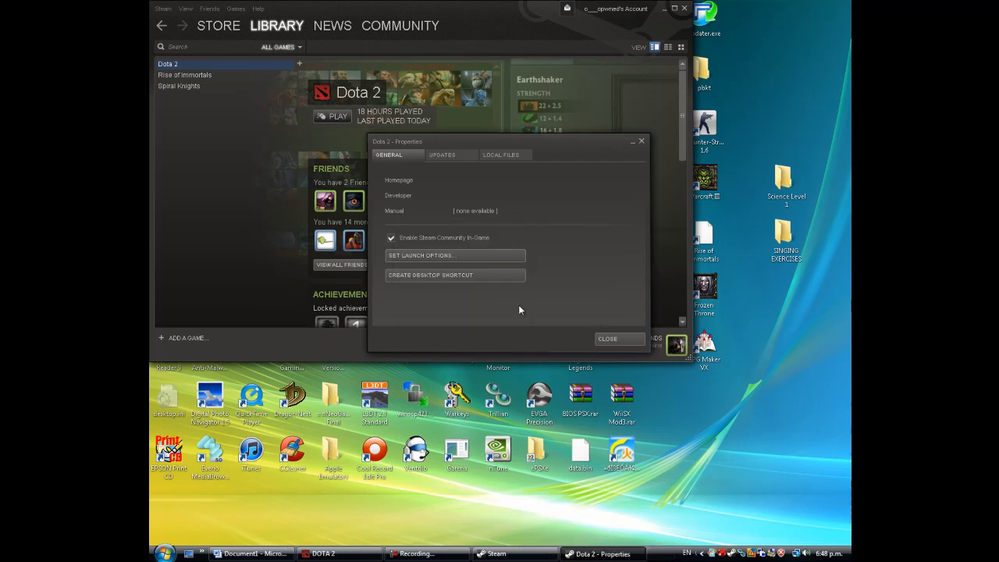
Step: Close the Dota 2 Properties dialog and minimize Steam to the desktop
{"action": "left_click", "coordinate": [629, 343]}
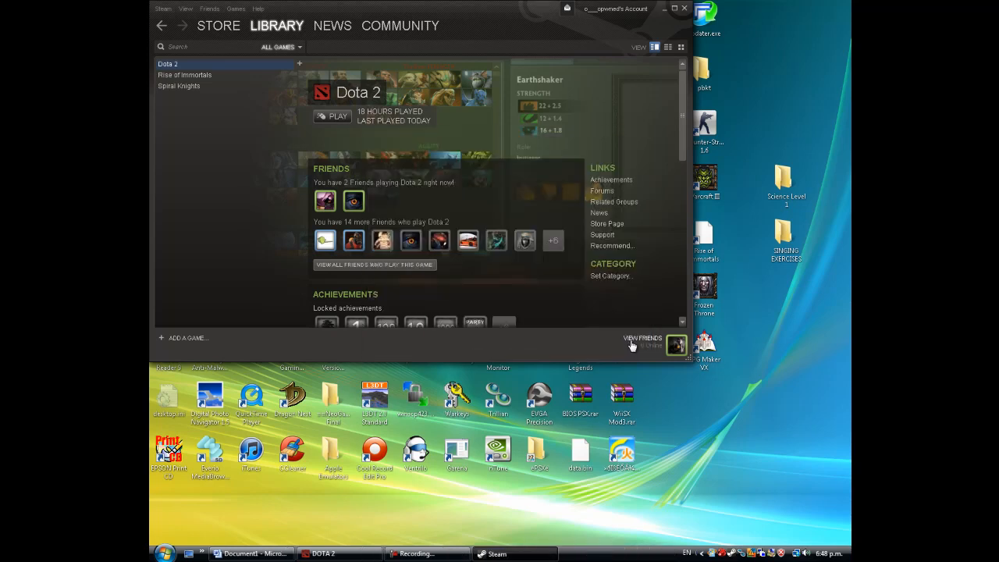
{"action": "left_click", "coordinate": [665, 9]}
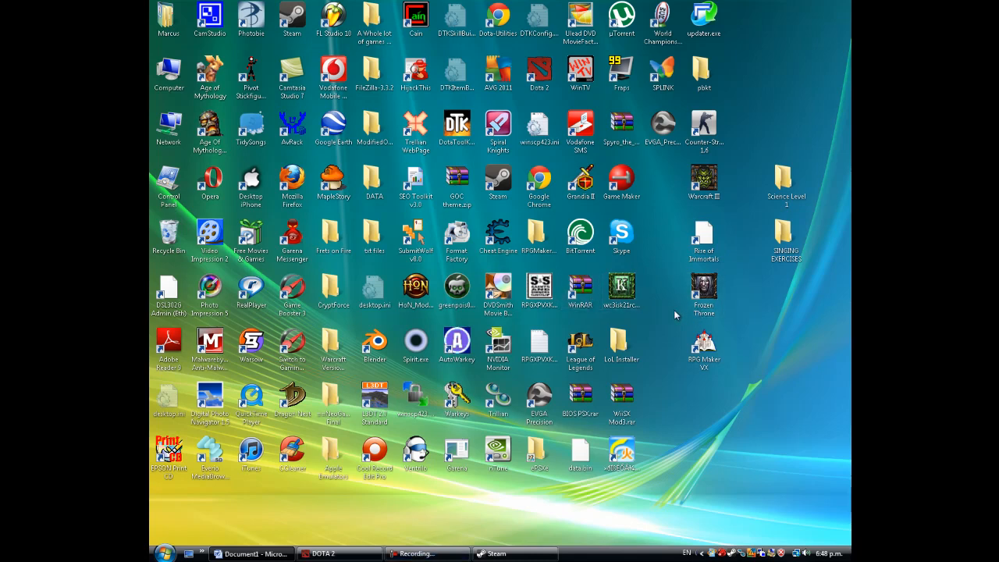
Step: Browse from Computer into drive G:, then the Valve and Steam folders
{"action": "left_click", "coordinate": [164, 554]}
{"action": "left_click", "coordinate": [316, 165]}
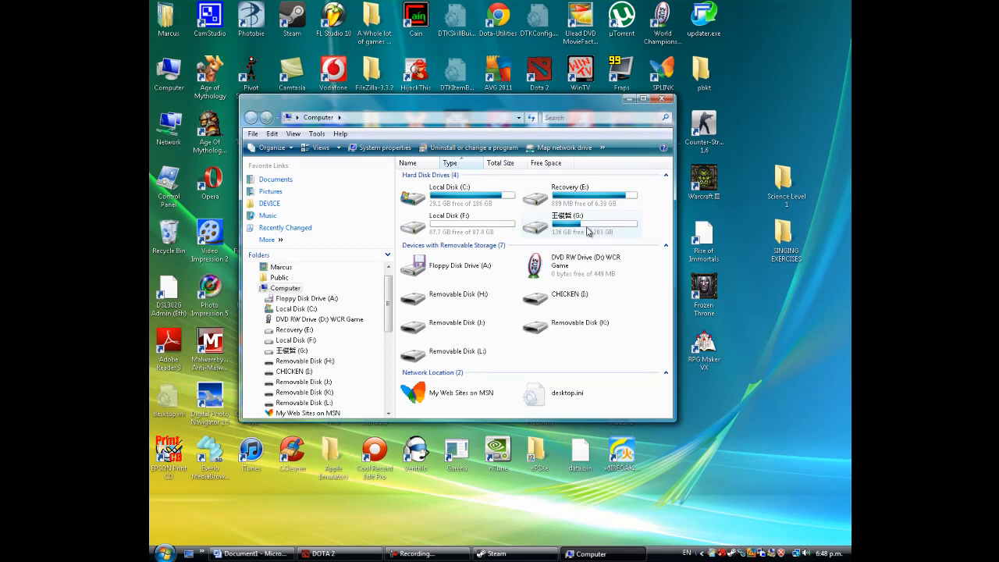
{"action": "double_click", "coordinate": [588, 231]}
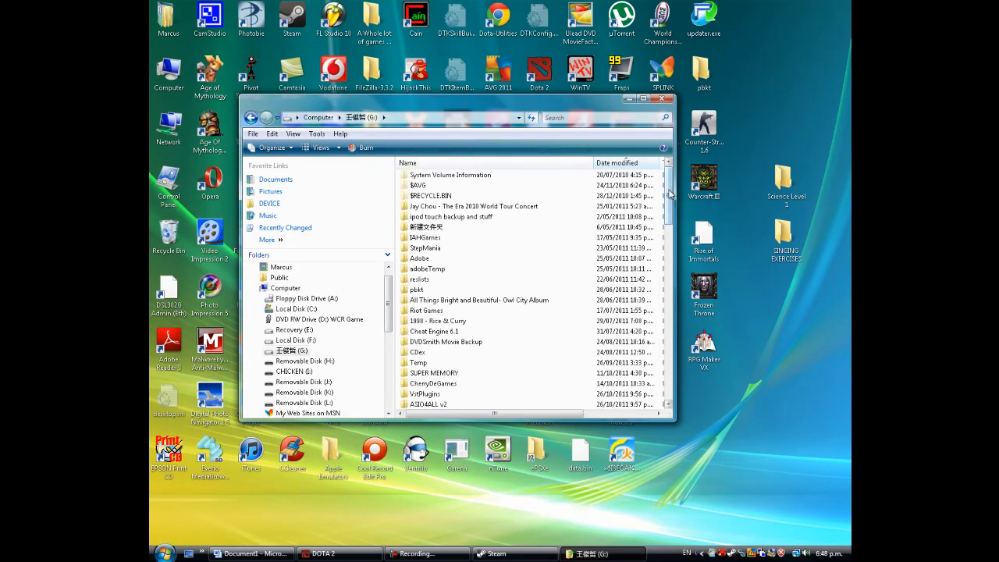
{"action": "left_click_drag", "start_coordinate": [669, 193], "coordinate": [658, 206]}
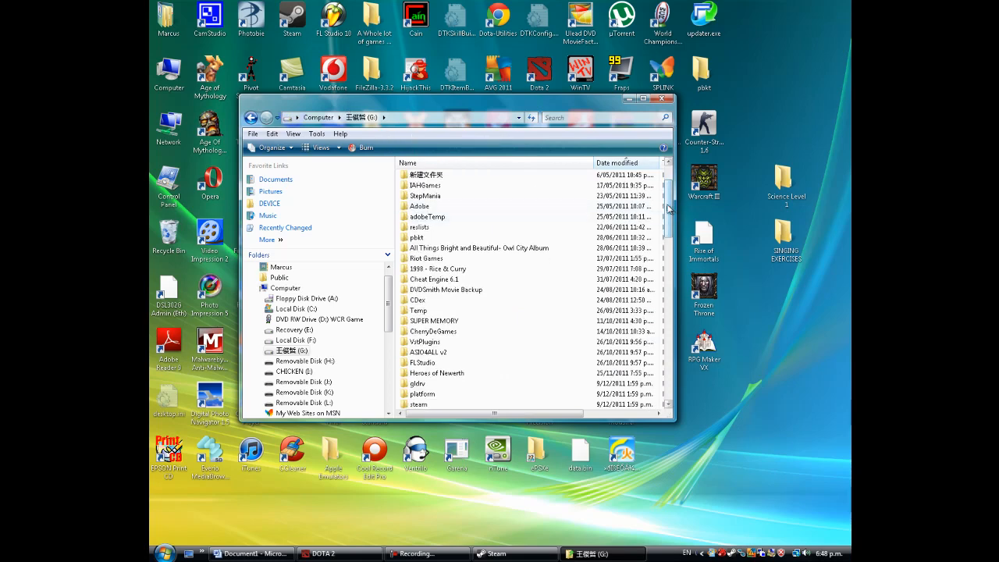
{"action": "left_click_drag", "start_coordinate": [669, 208], "coordinate": [666, 236]}
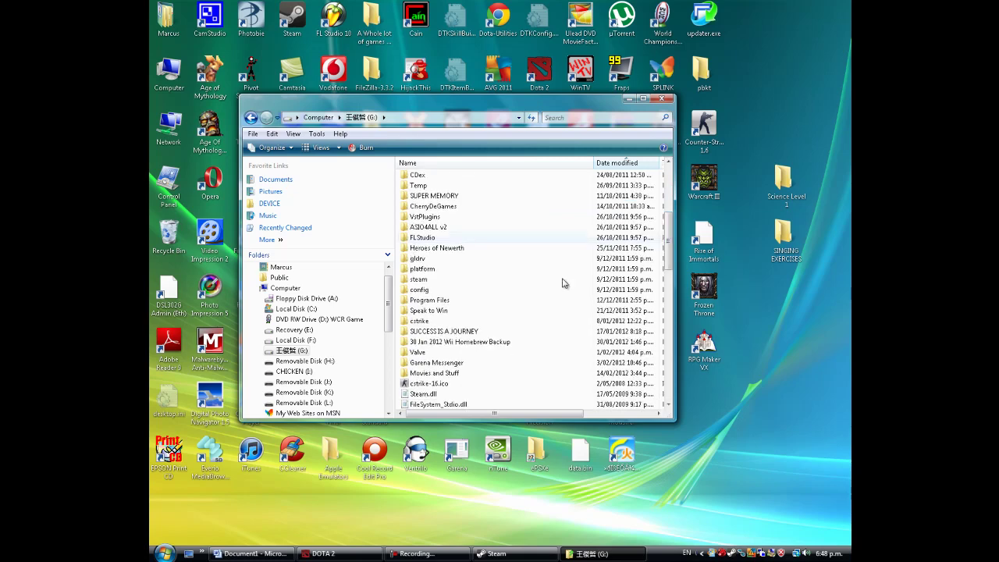
{"action": "double_click", "coordinate": [441, 352]}
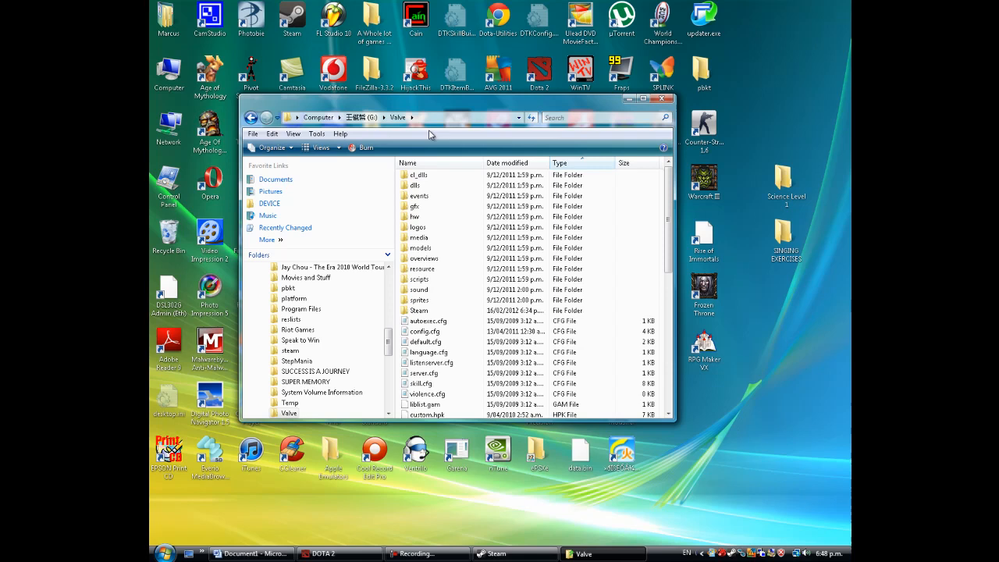
{"action": "double_click", "coordinate": [421, 313]}
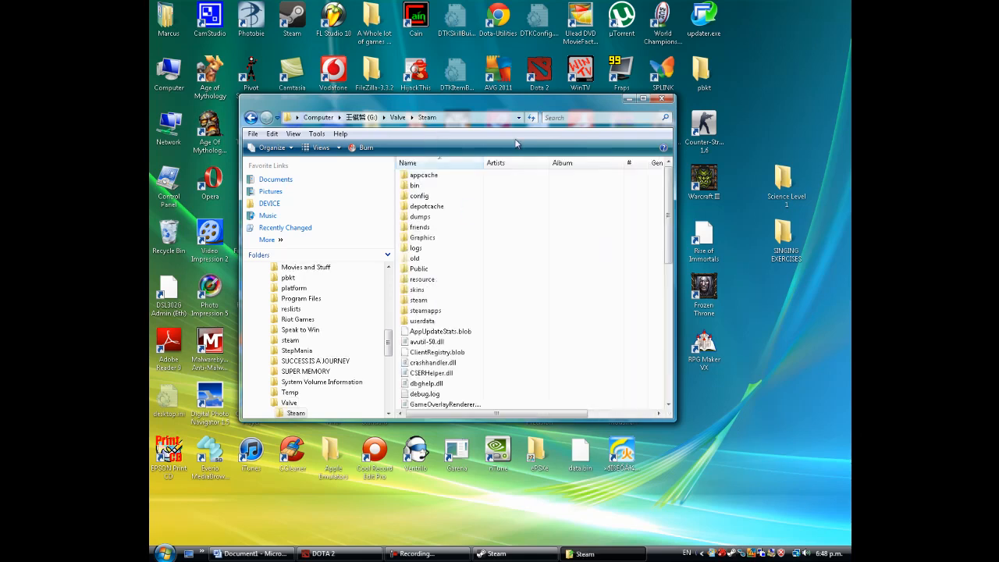
Step: Continue through steamapps, common, dota 2 beta and dota into the cfg folder
{"action": "left_click", "coordinate": [419, 312]}
{"action": "double_click", "coordinate": [419, 312]}
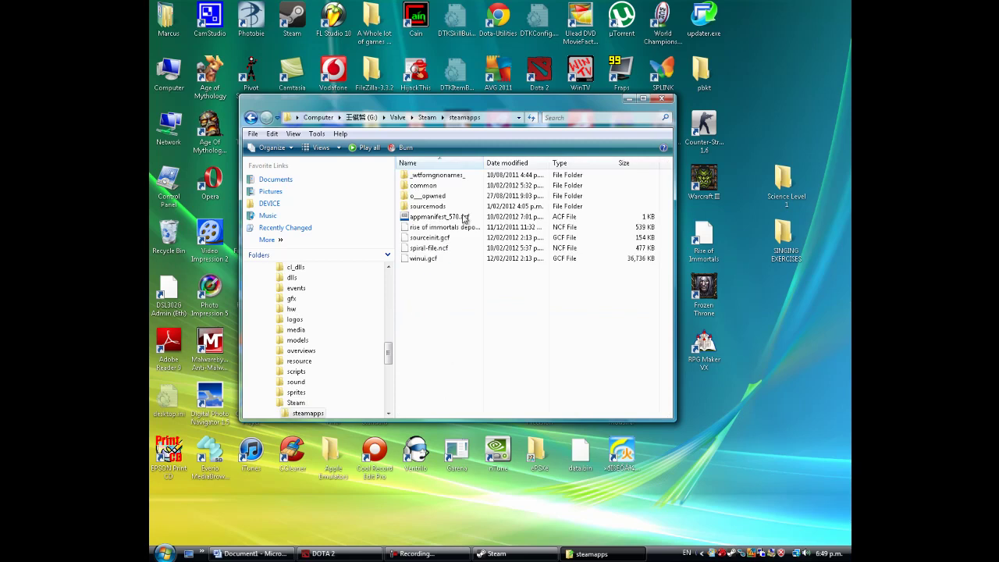
{"action": "left_click", "coordinate": [419, 189]}
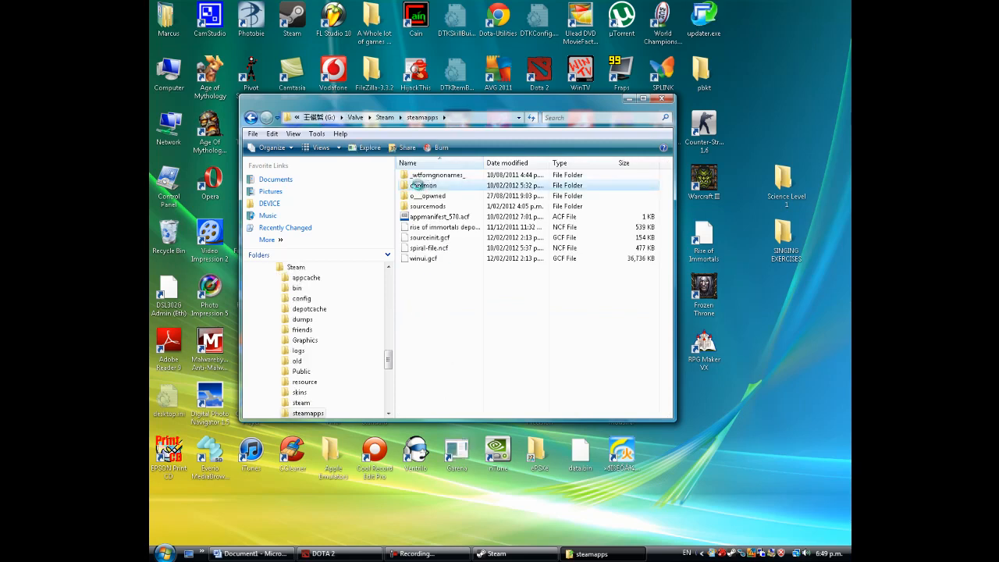
{"action": "double_click", "coordinate": [419, 189]}
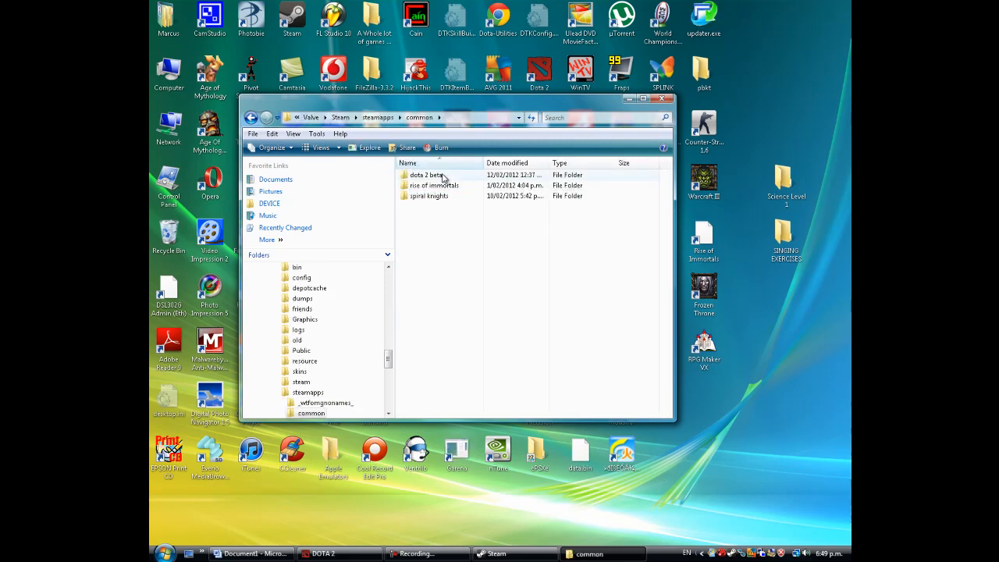
{"action": "double_click", "coordinate": [439, 175]}
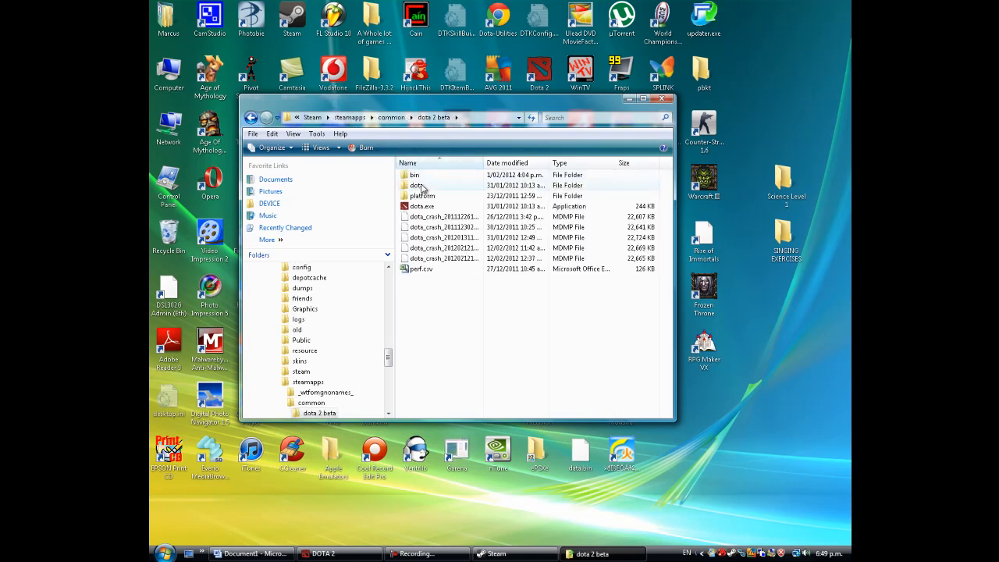
{"action": "double_click", "coordinate": [418, 185]}
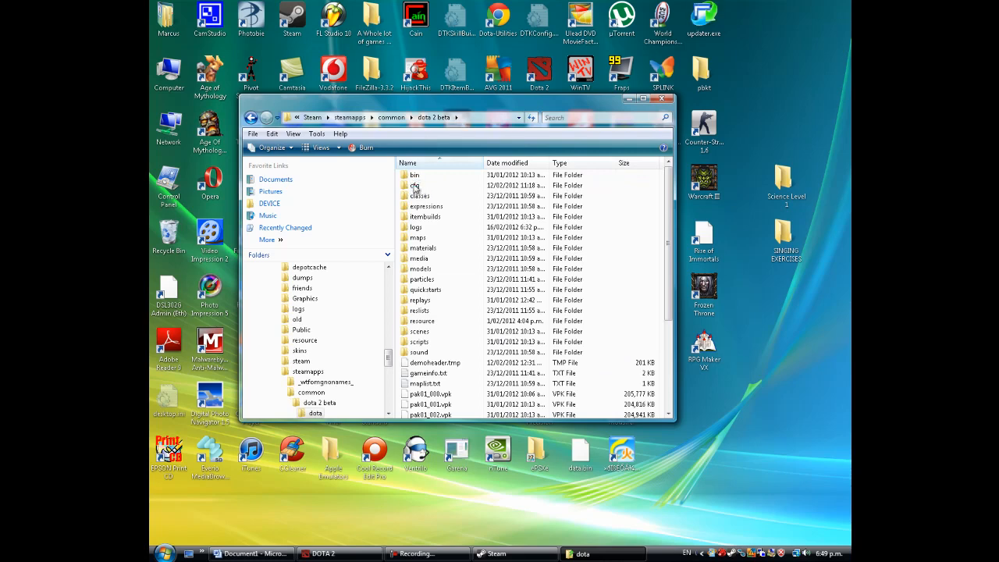
{"action": "double_click", "coordinate": [416, 186]}
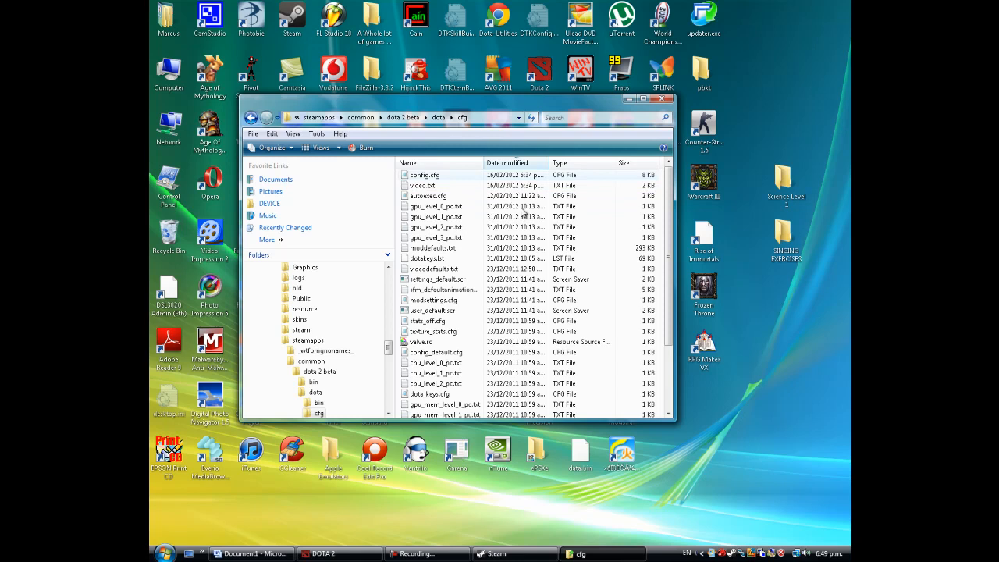
{"action": "mouse_move", "coordinate": [429, 196]}
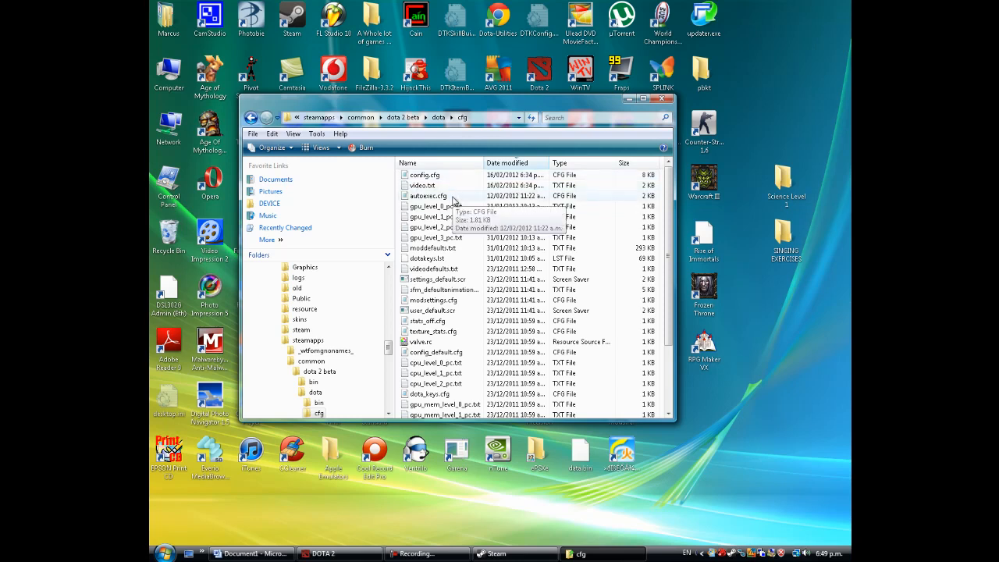
Step: Select autoexec.cfg, show its context menu and dismiss it without choosing an action
{"action": "left_click", "coordinate": [459, 202]}
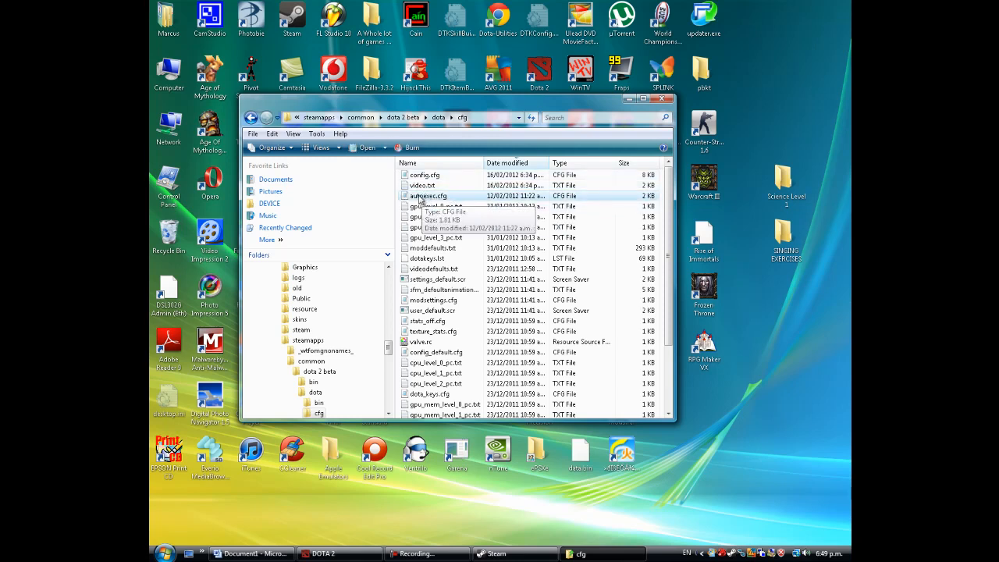
{"action": "right_click", "coordinate": [420, 197]}
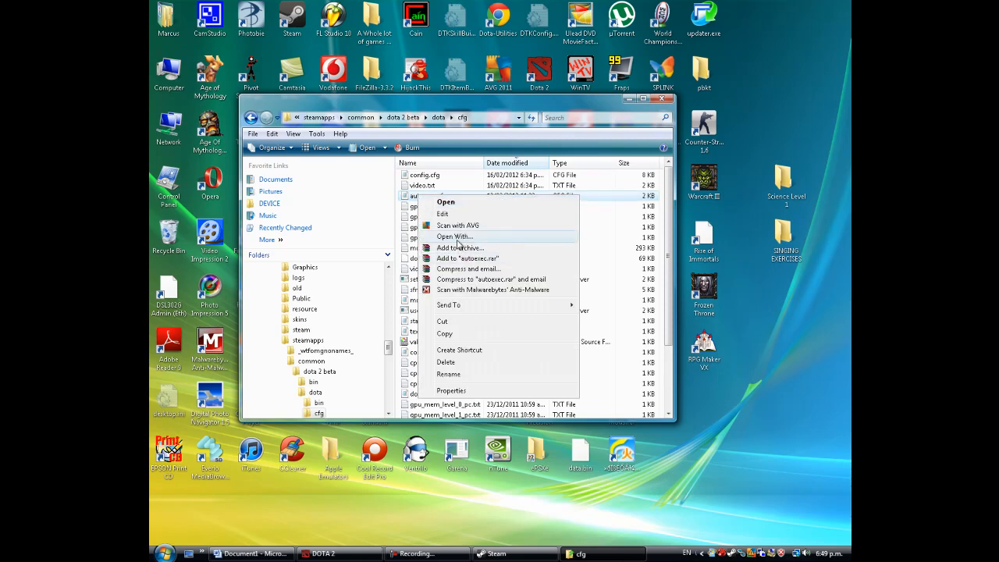
{"action": "left_click", "coordinate": [611, 201]}
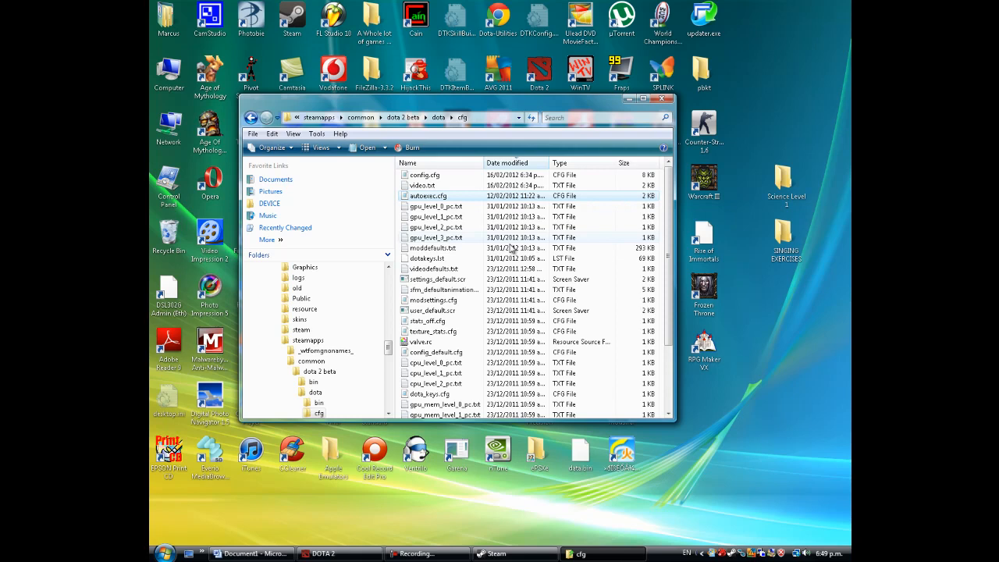
Step: Close the cfg folder window and run Game Booster from its desktop shortcut
{"action": "left_click", "coordinate": [666, 99]}
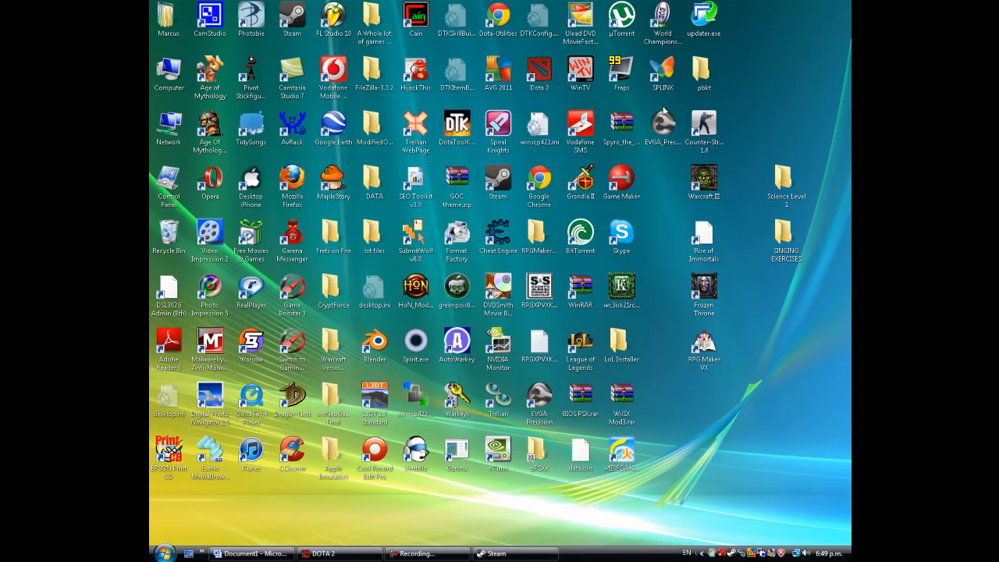
{"action": "left_click", "coordinate": [333, 351]}
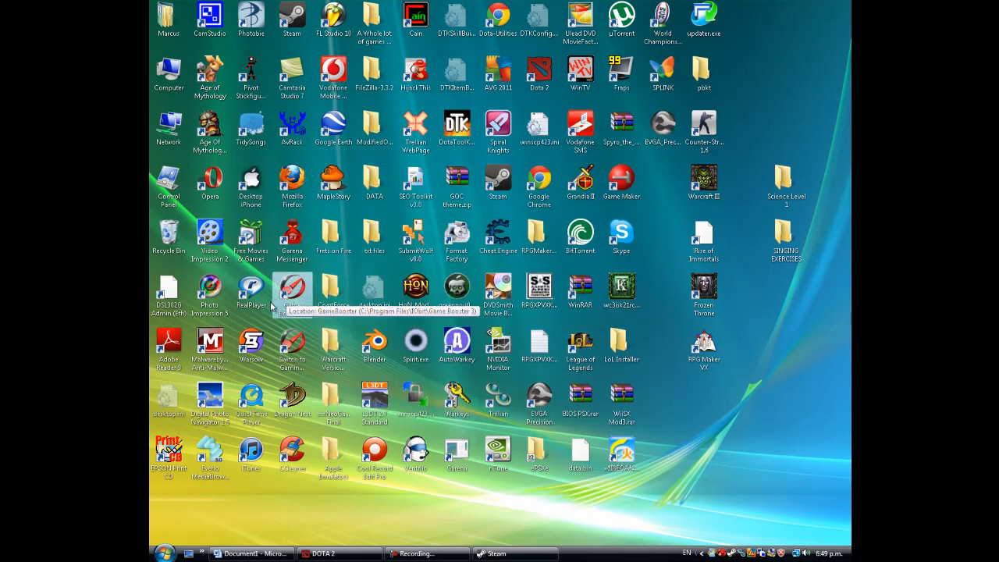
{"action": "left_click", "coordinate": [282, 302]}
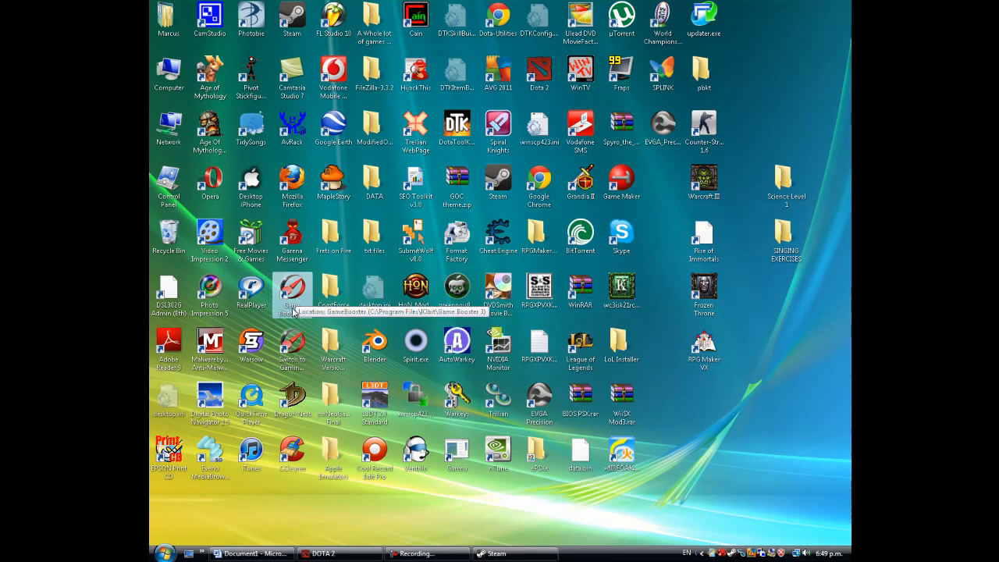
{"action": "double_click", "coordinate": [297, 302]}
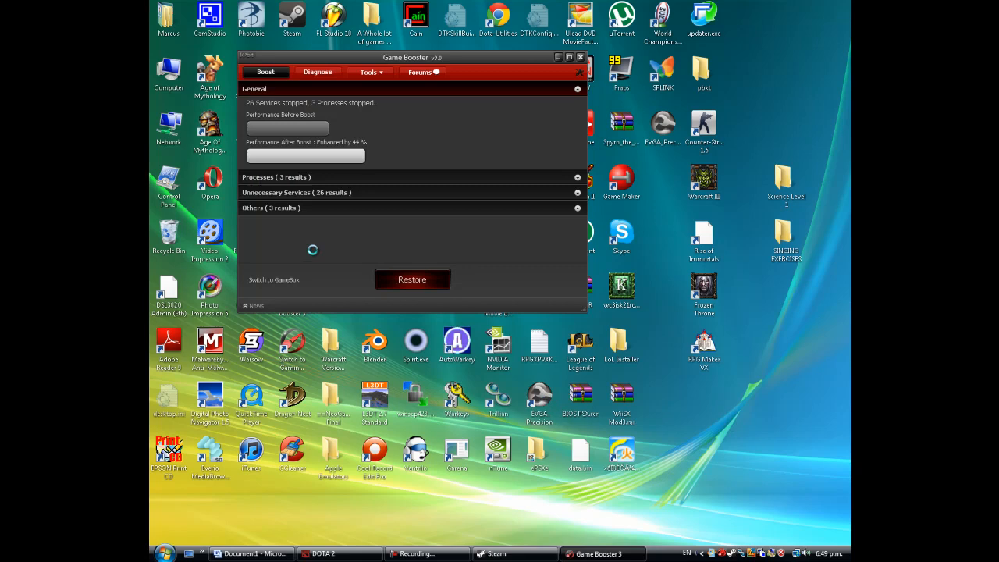
Step: Close Game Booster and start EVGA Precision from the desktop icon
{"action": "left_click", "coordinate": [580, 57]}
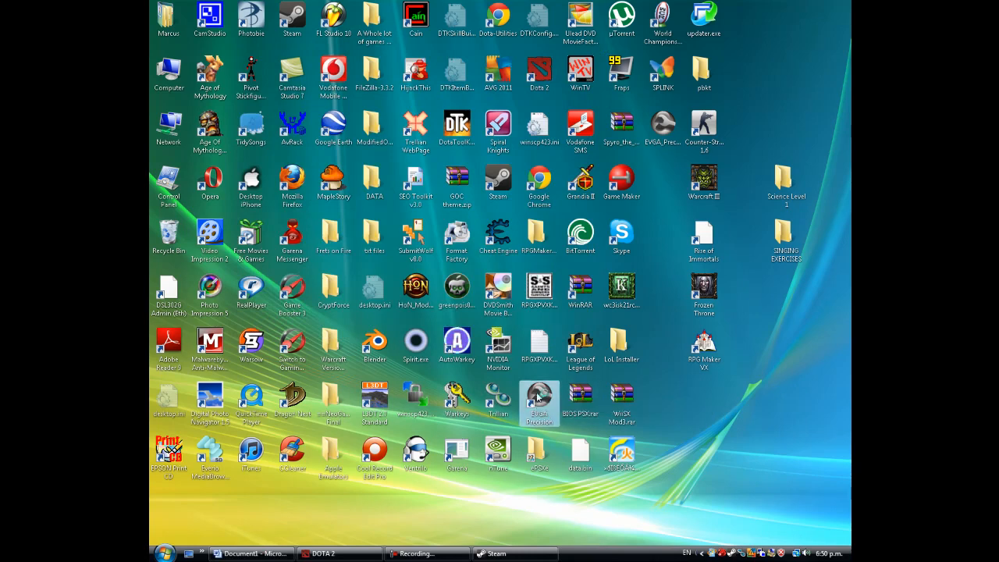
{"action": "double_click", "coordinate": [537, 396]}
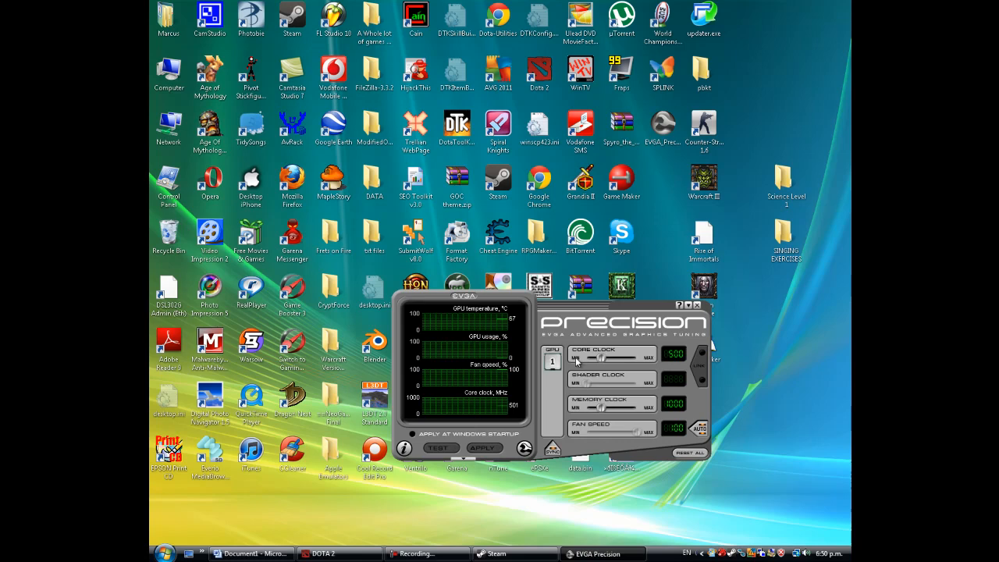
Step: Drag the Core Clock slider from 500 up to about 615 MHz
{"action": "left_click_drag", "start_coordinate": [603, 356], "coordinate": [621, 357]}
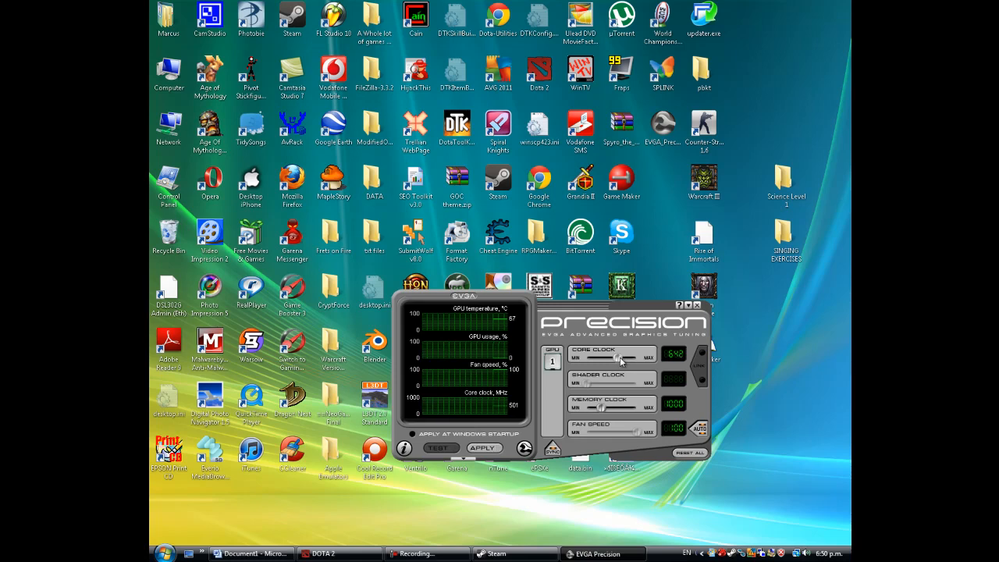
{"action": "mouse_move", "coordinate": [622, 358]}
{"action": "left_mouse_down"}
{"action": "mouse_move", "coordinate": [632, 359]}
{"action": "mouse_move", "coordinate": [608, 349]}
{"action": "left_mouse_up"}
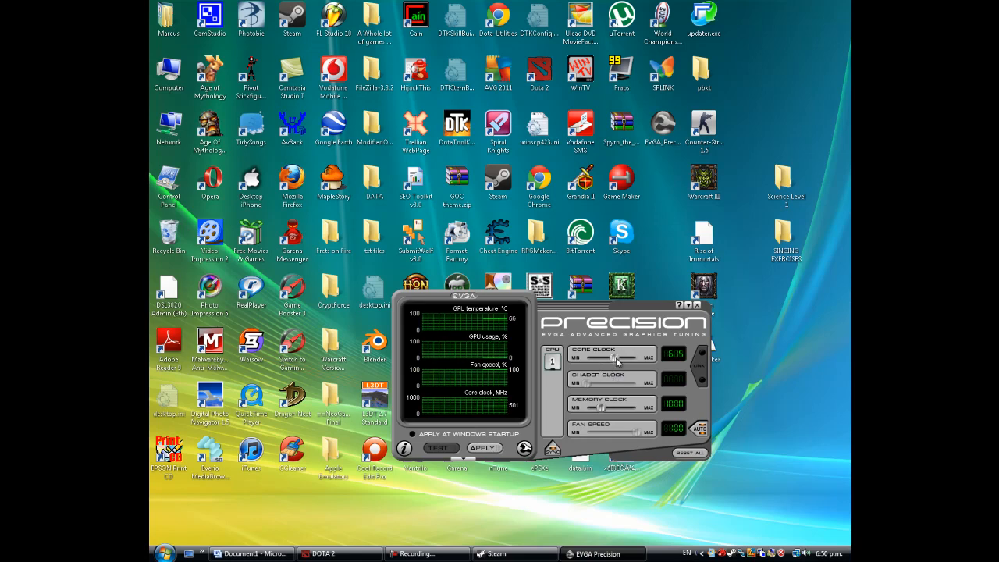
{"action": "left_click_drag", "start_coordinate": [616, 360], "coordinate": [619, 359]}
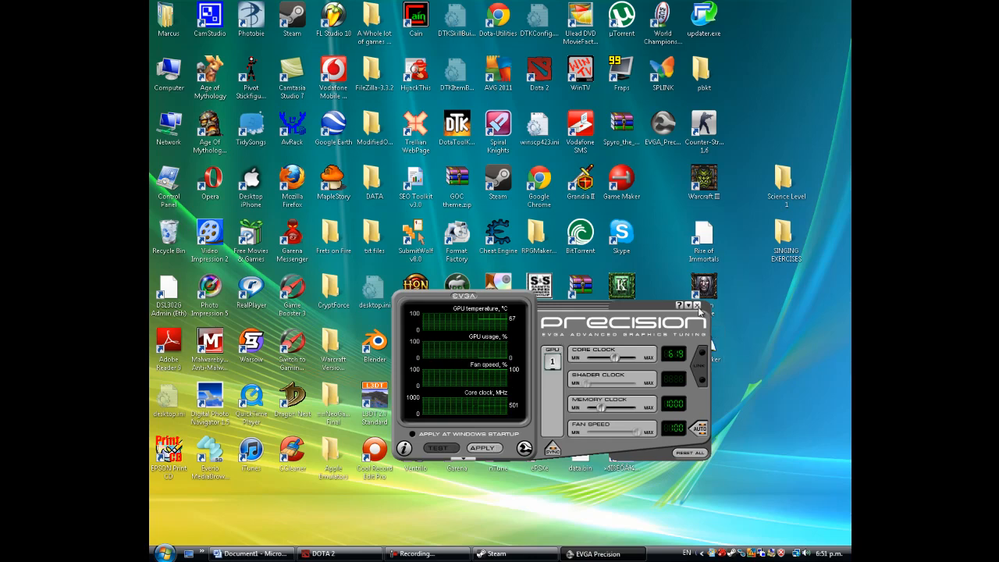
Step: Close the EVGA Precision window, leaving the desktop clear
{"action": "left_click", "coordinate": [697, 306]}
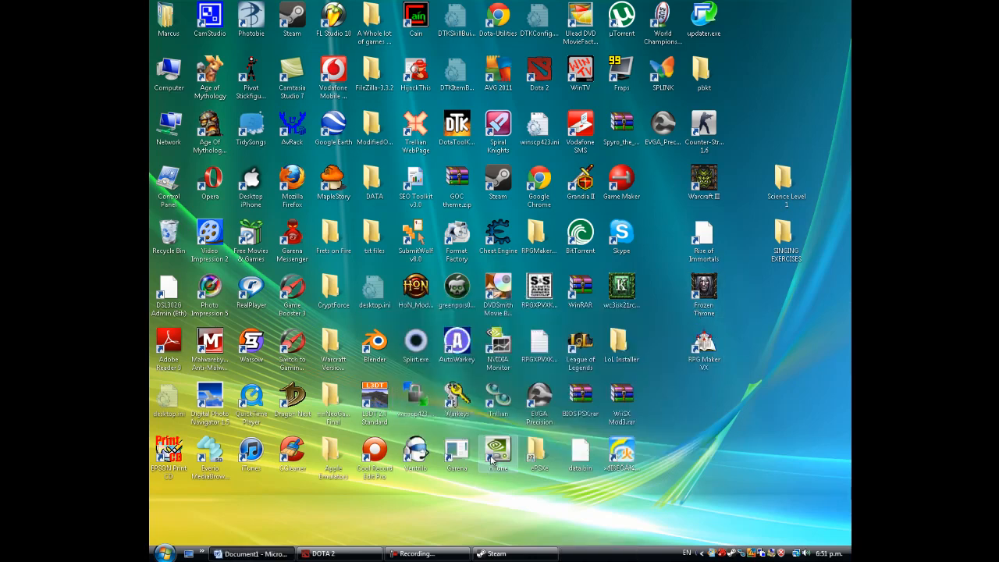